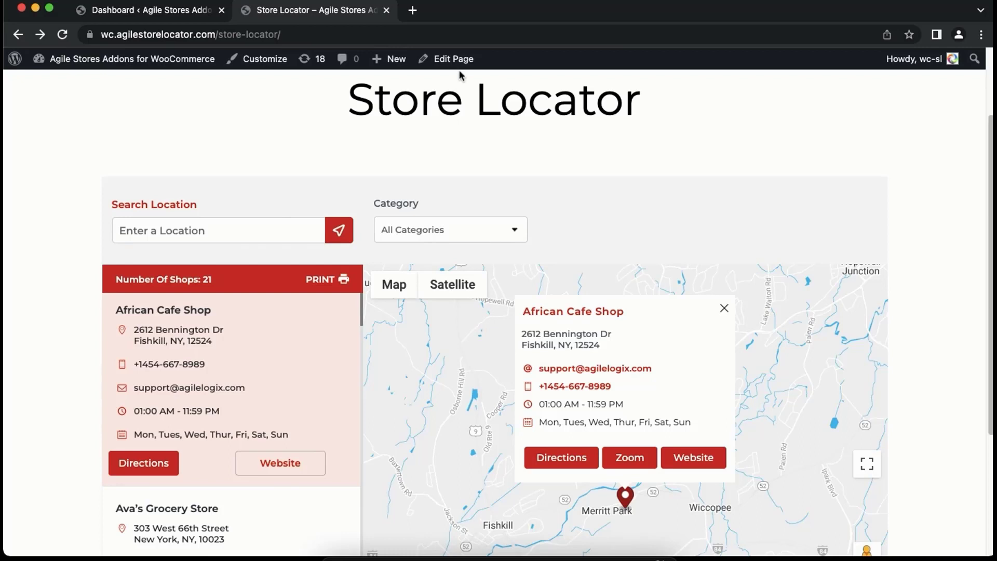
- Edit the Store Locator page, add filter_ddl="brand" to its ASL_STORELOCATOR shortcode, and update the page
click(462, 68)
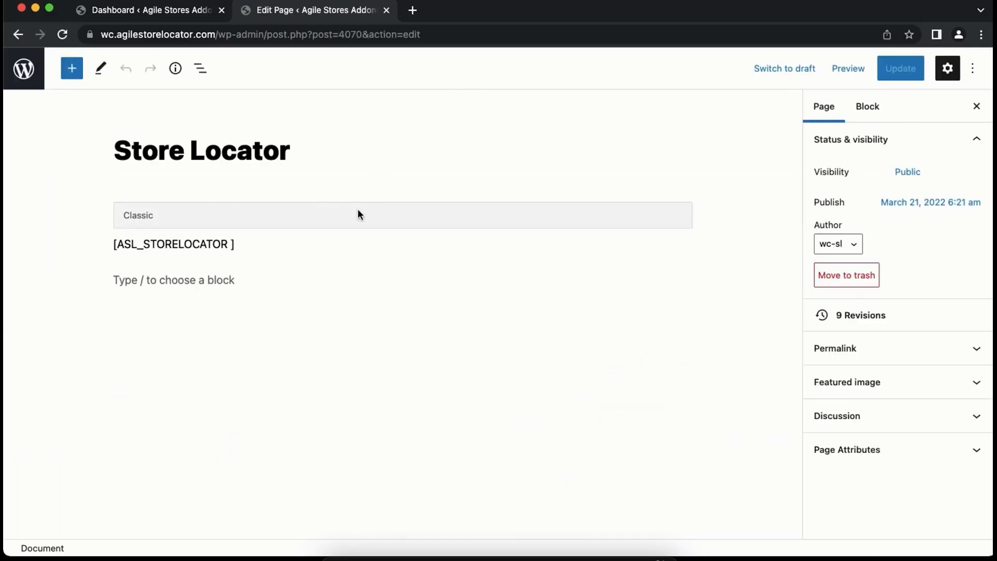
click(234, 245)
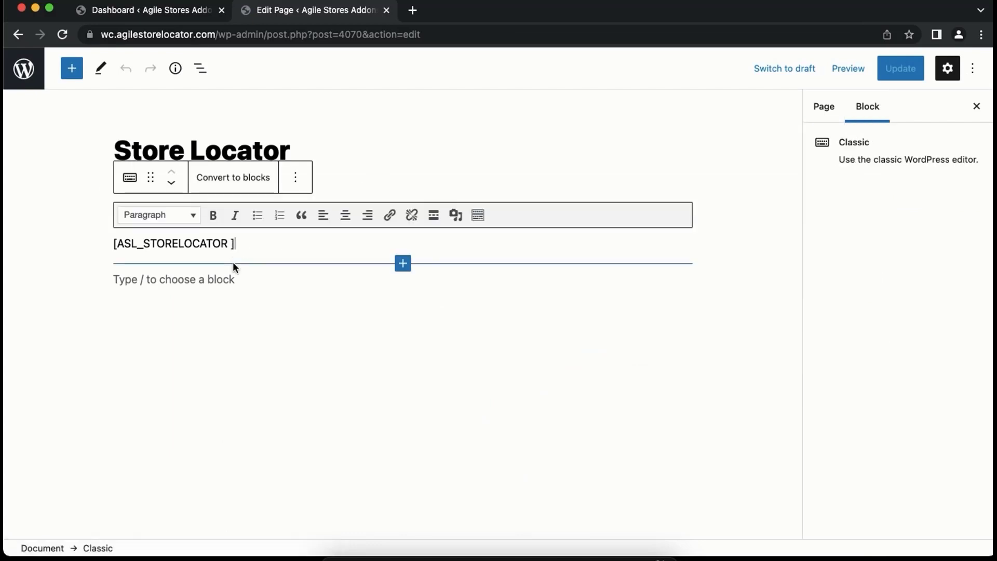
text(filte)
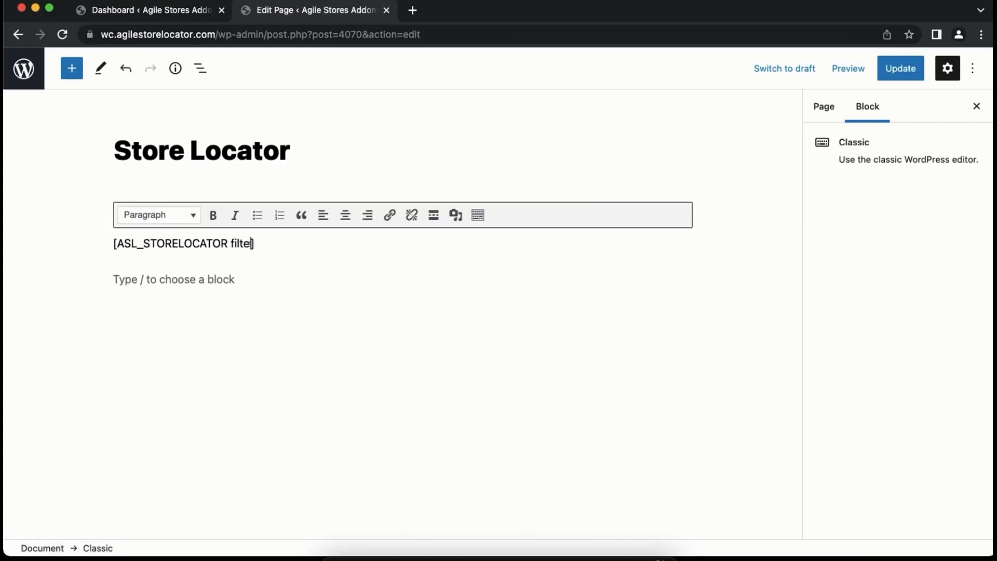
text(r_ddl="brand)
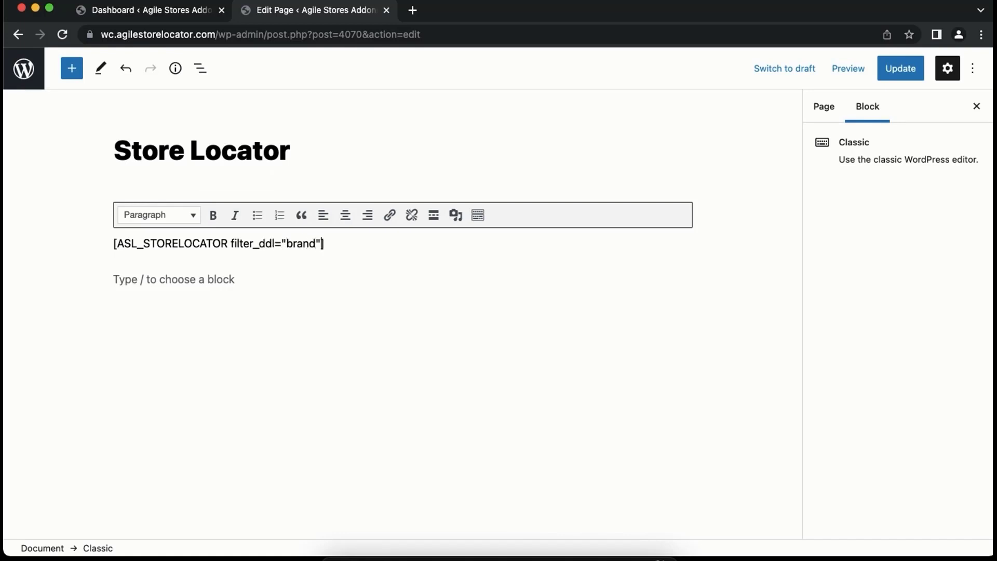
click(901, 69)
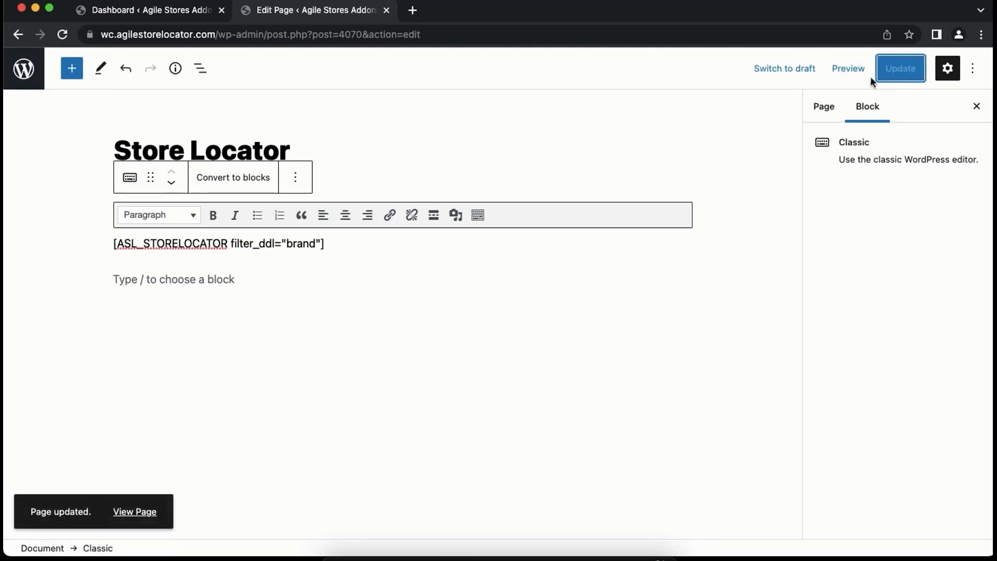
- View the published Store Locator page and examine the options of the Brand filter
click(134, 511)
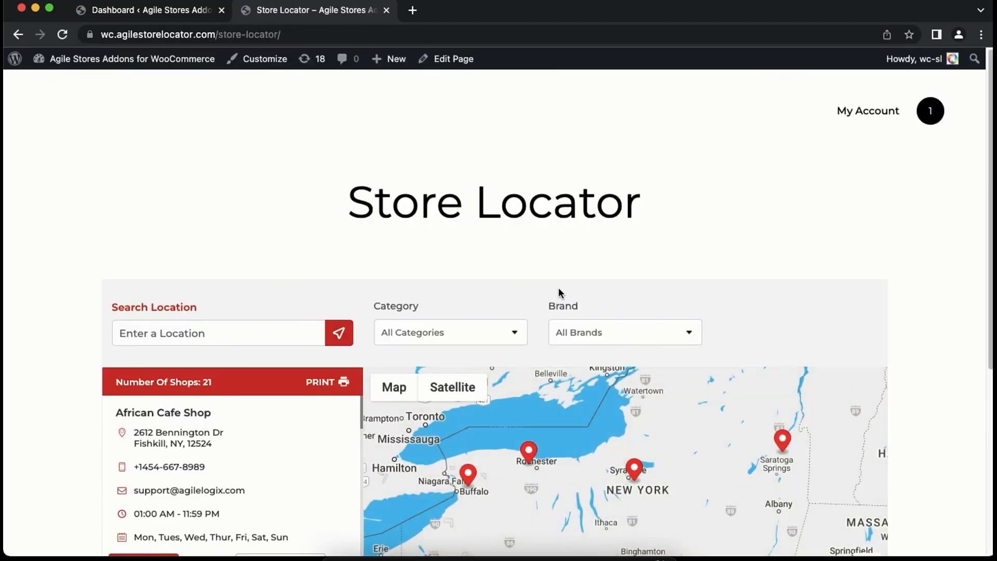
scroll(559, 288, down, 1)
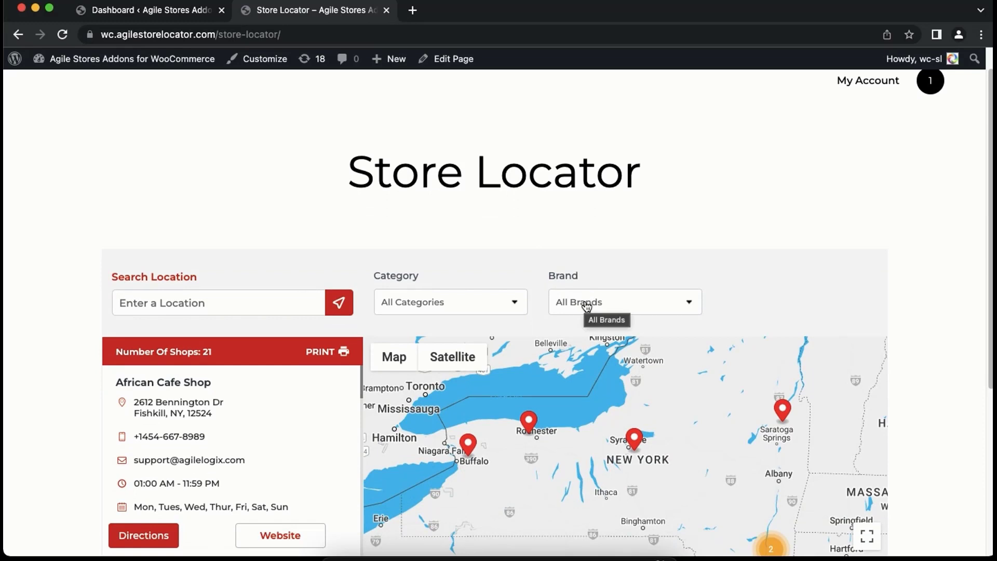
click(587, 307)
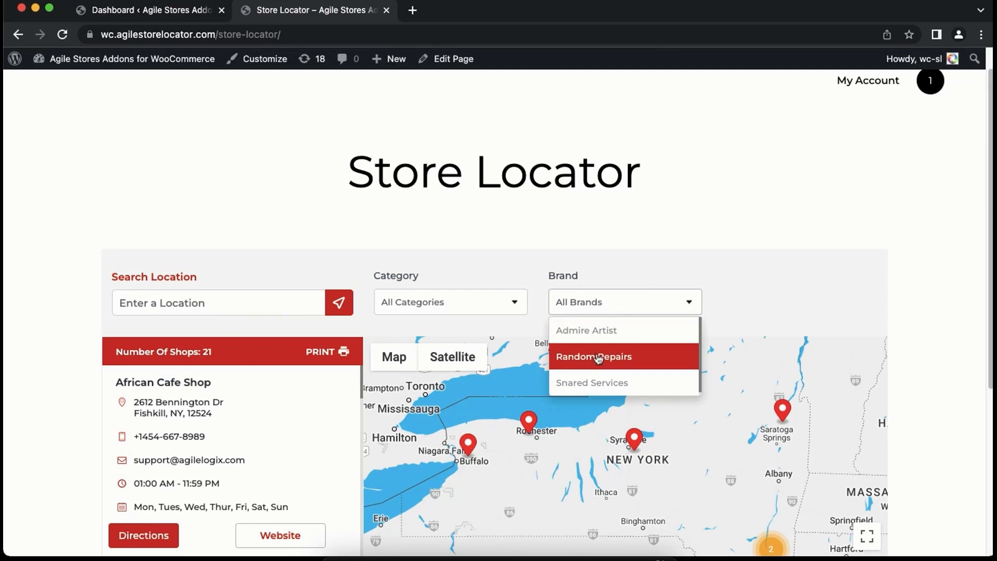
click(728, 309)
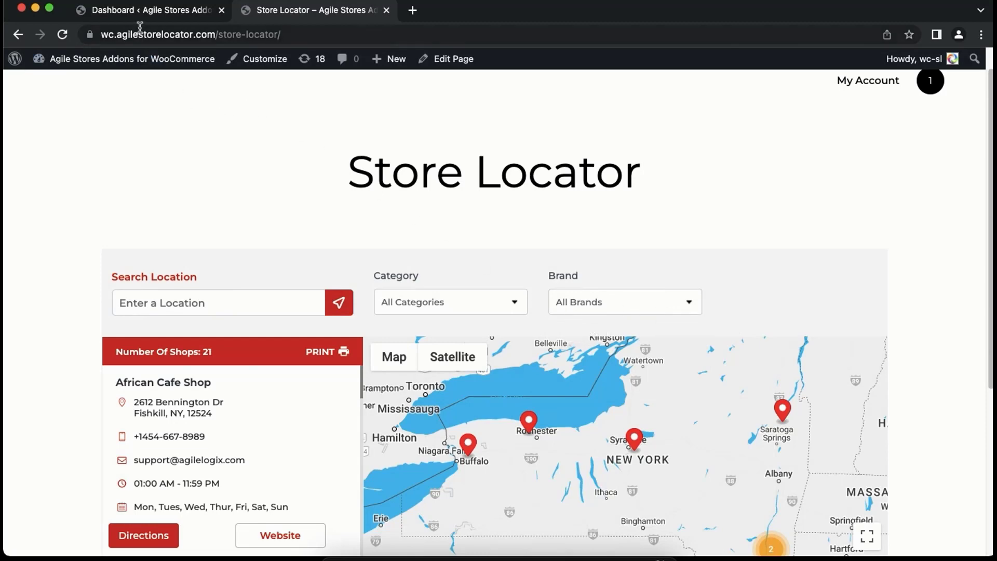
- Go to the WordPress dashboard and open the Agile Store Locator bundle among Loco Translate's plugin translations
click(146, 13)
scroll(62, 283, down, 10)
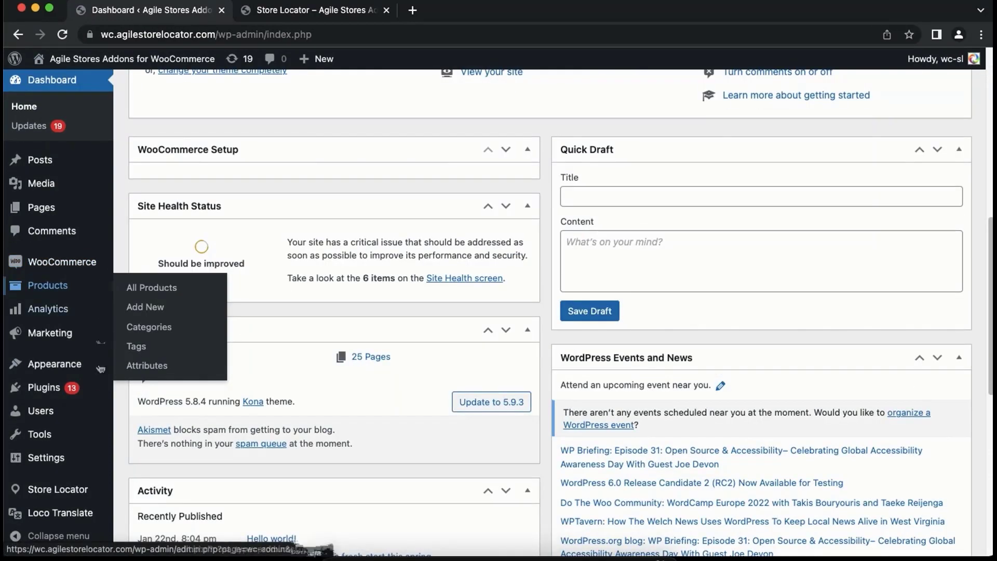
mouse_move(96, 512)
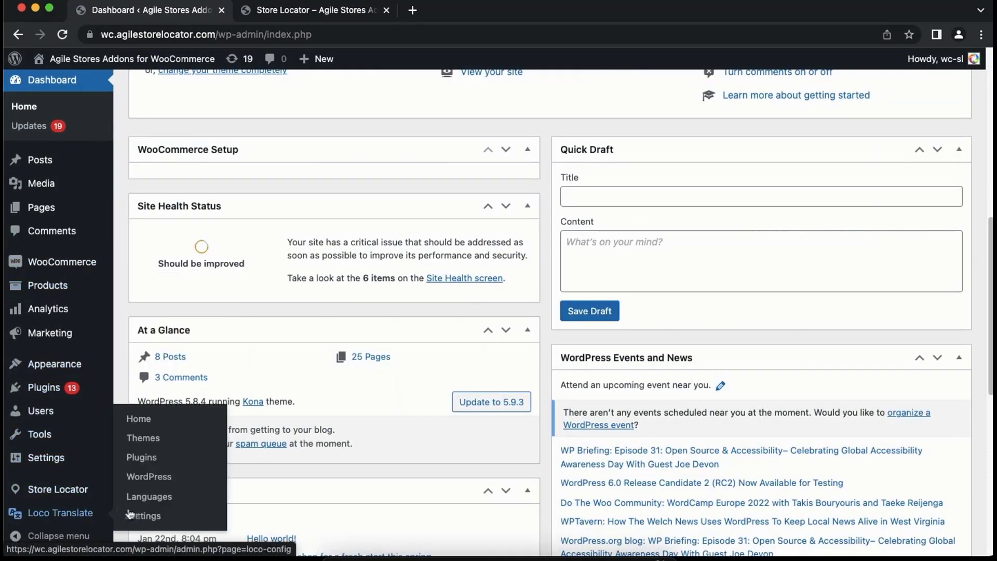
click(146, 463)
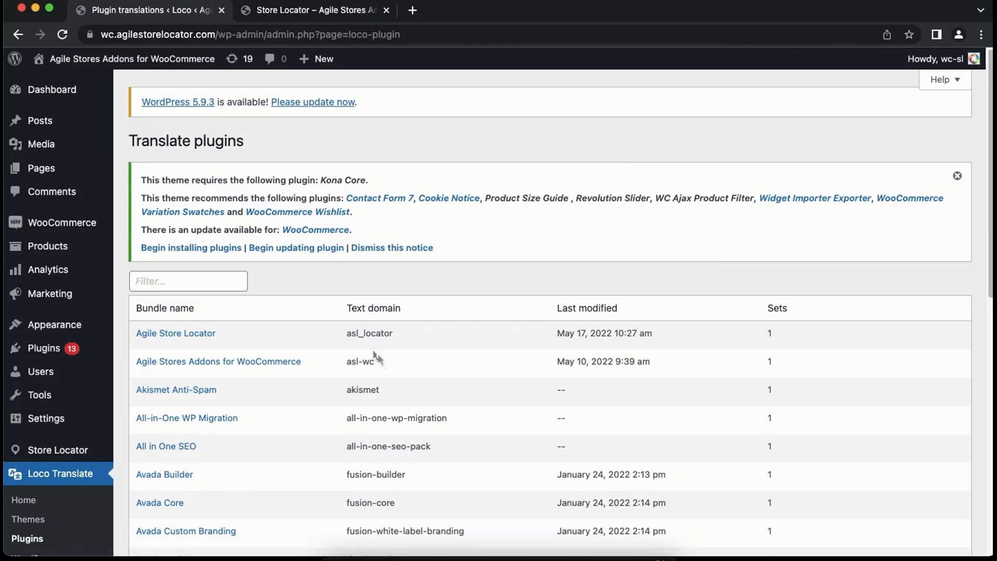
click(313, 312)
click(195, 340)
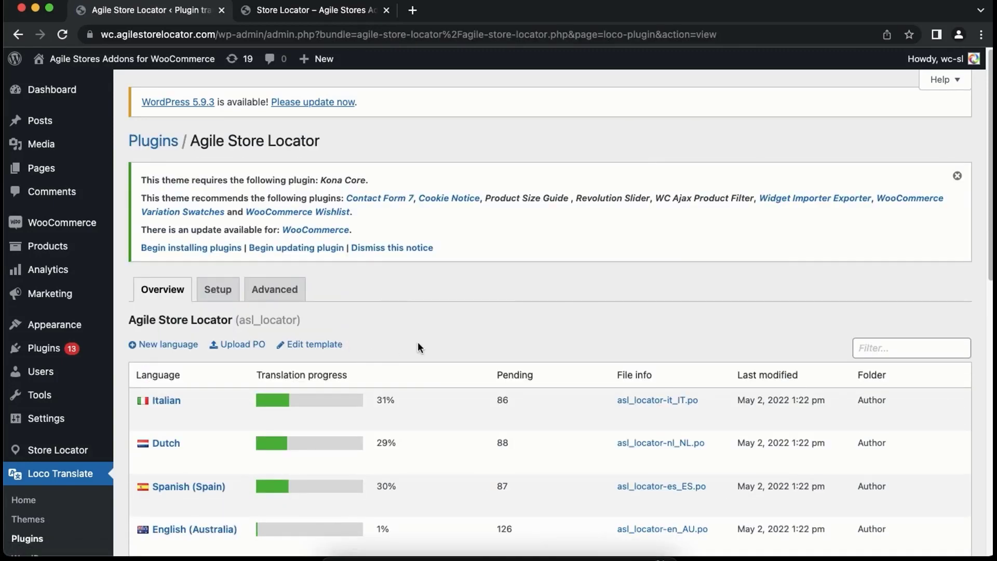
- Open the English (United States) translation file asl_locator-en_US.po for editing
scroll(417, 341, down, 4)
scroll(418, 342, down, 5)
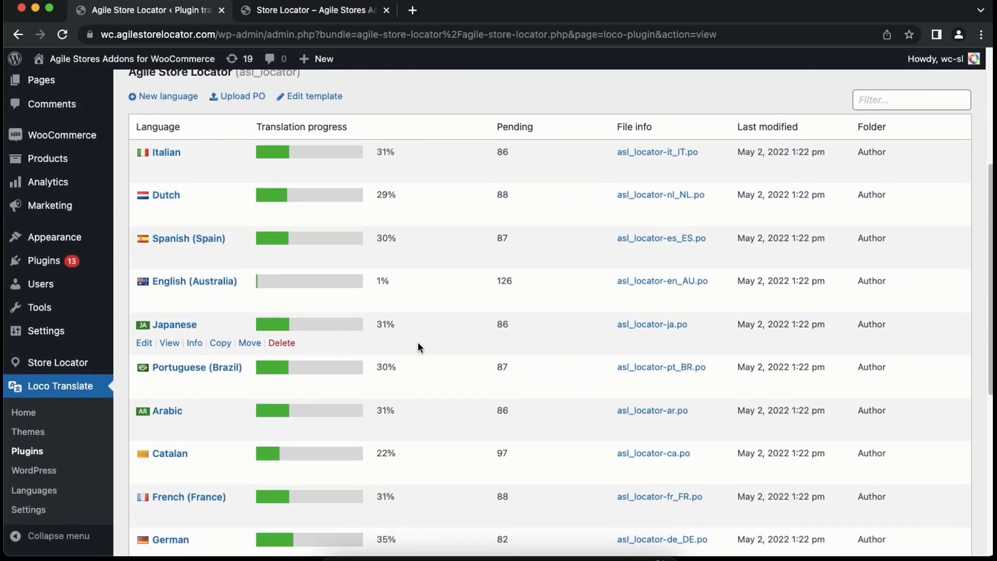
scroll(417, 342, down, 2)
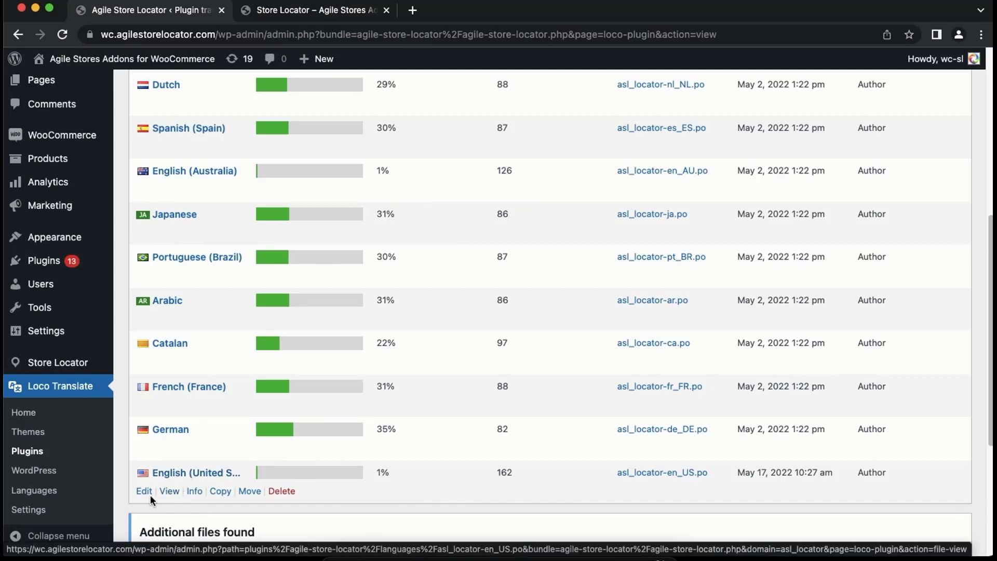
click(148, 495)
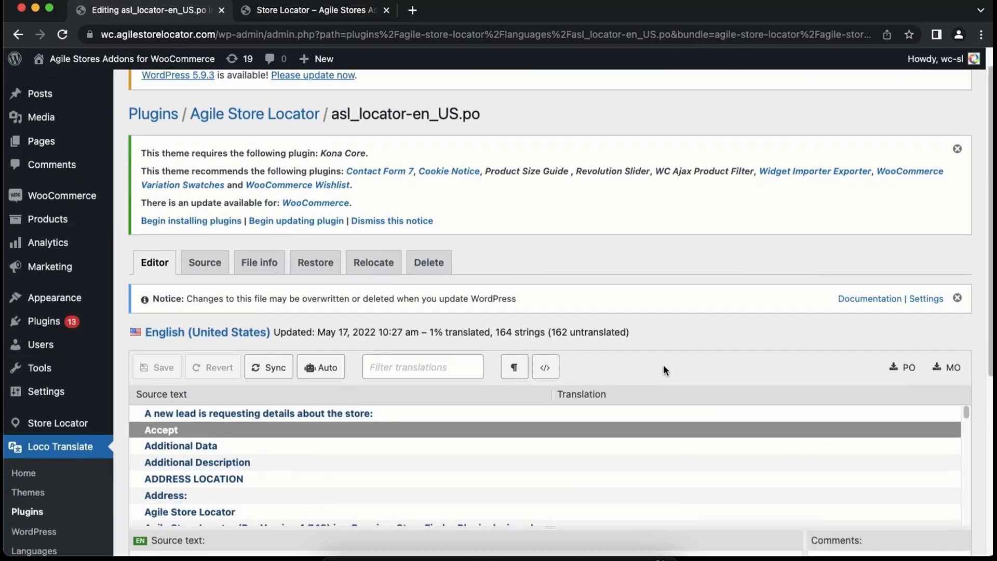
- Filter the translation strings by "all", translate "All Brands" as "All Companies", and save the file
scroll(453, 364, down, 3)
click(432, 287)
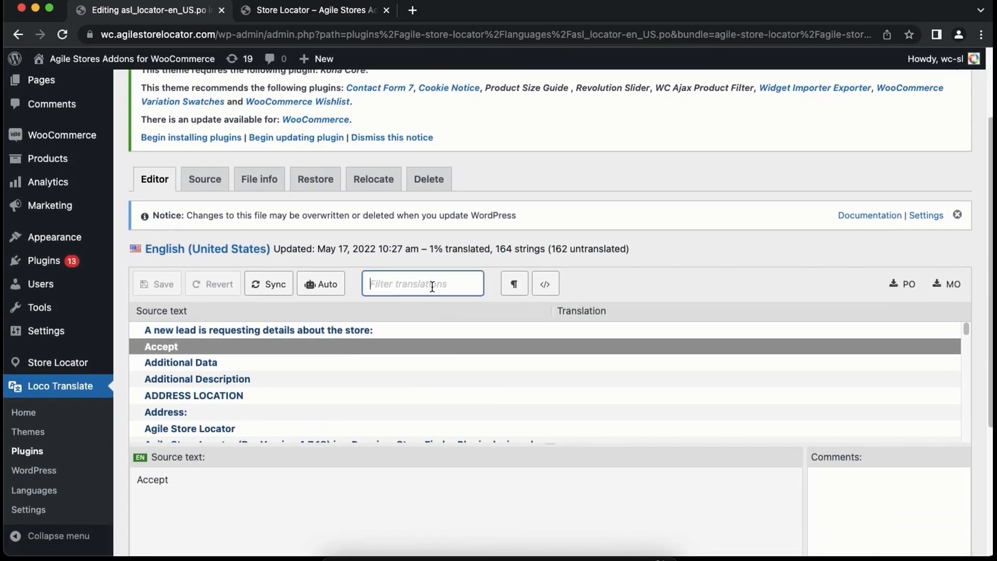
text(all)
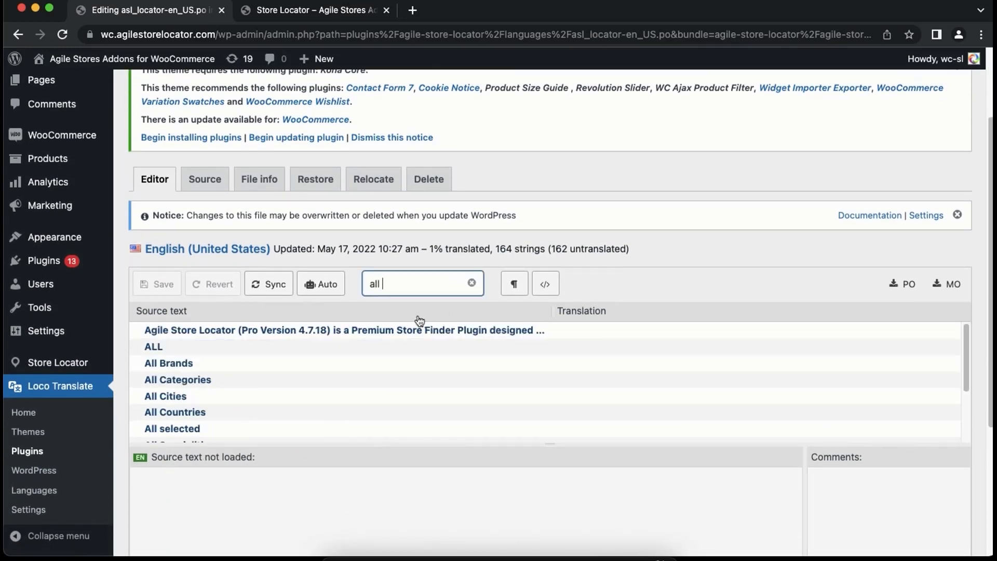
click(187, 366)
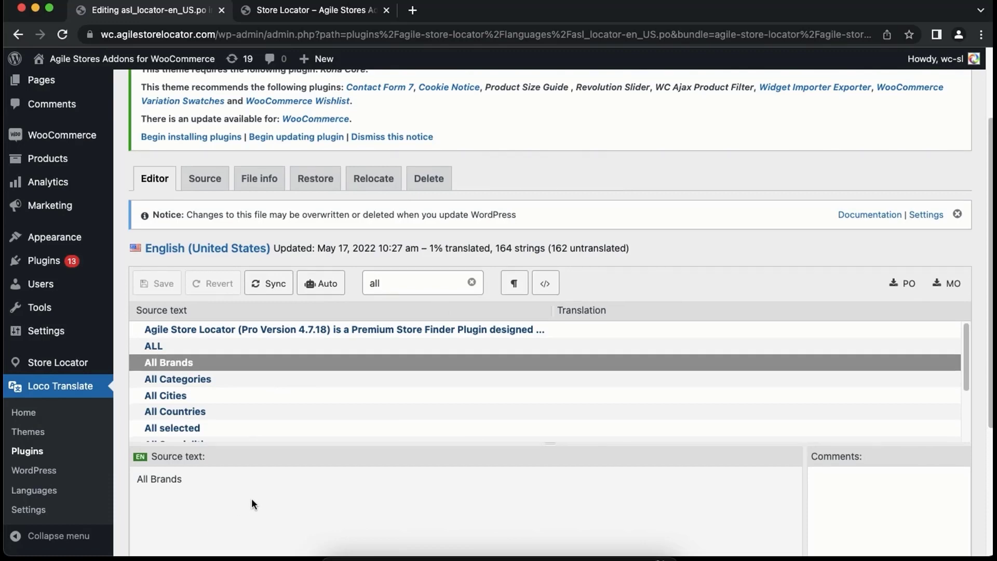
scroll(251, 497, down, 4)
click(264, 470)
text(Al)
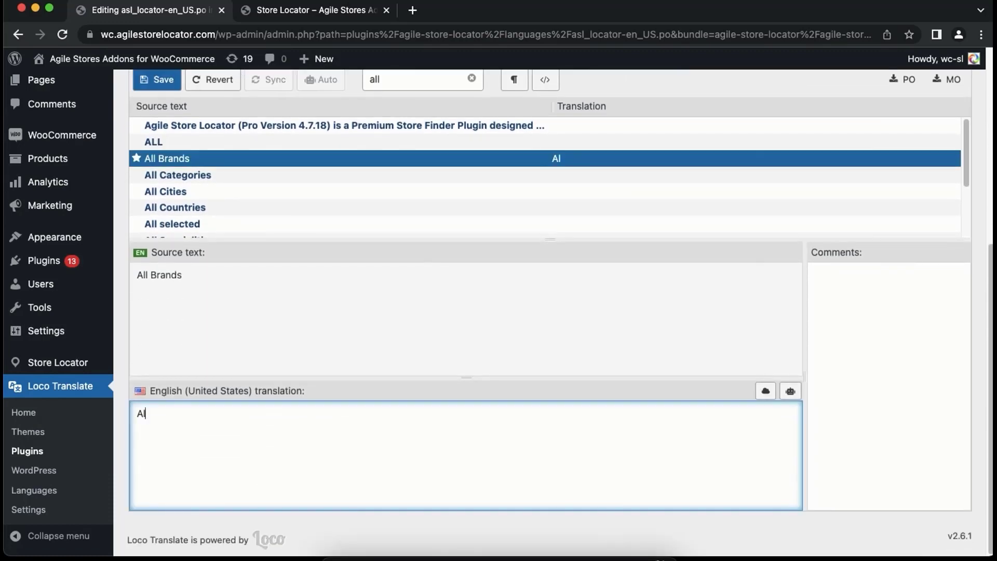
text(l Companies)
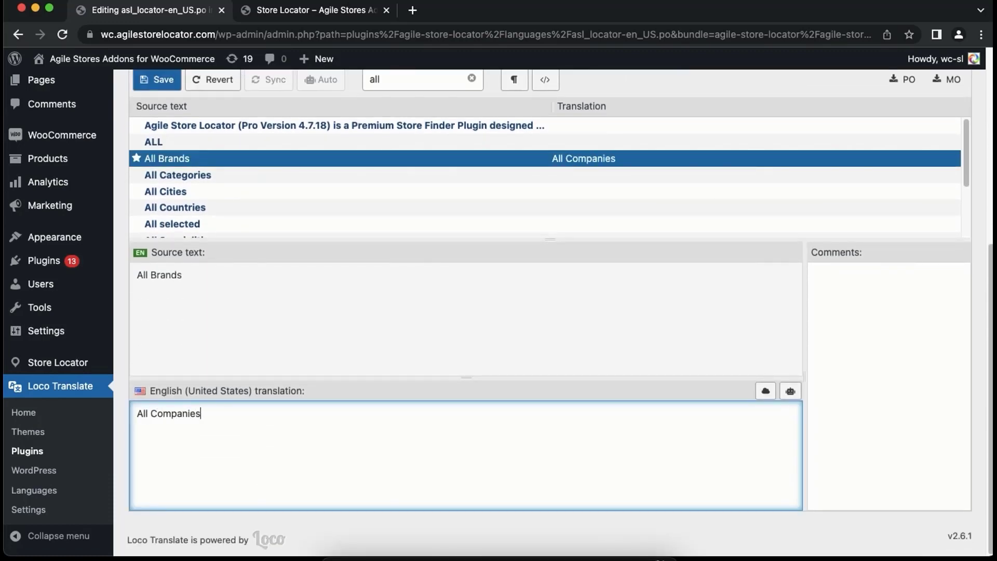
click(150, 86)
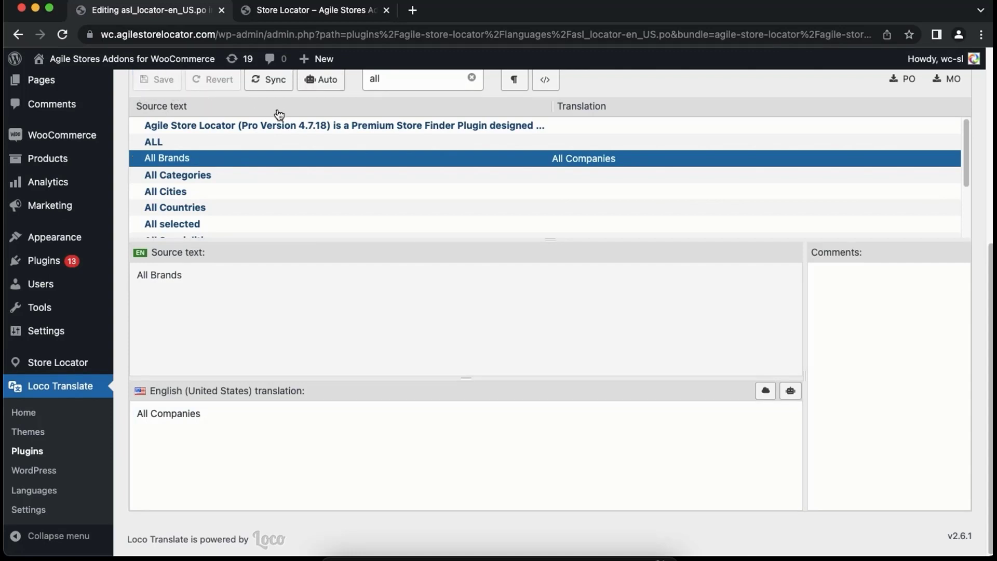
- Reload the public Store Locator page and check the Brand filter's default label and options
click(333, 15)
click(62, 35)
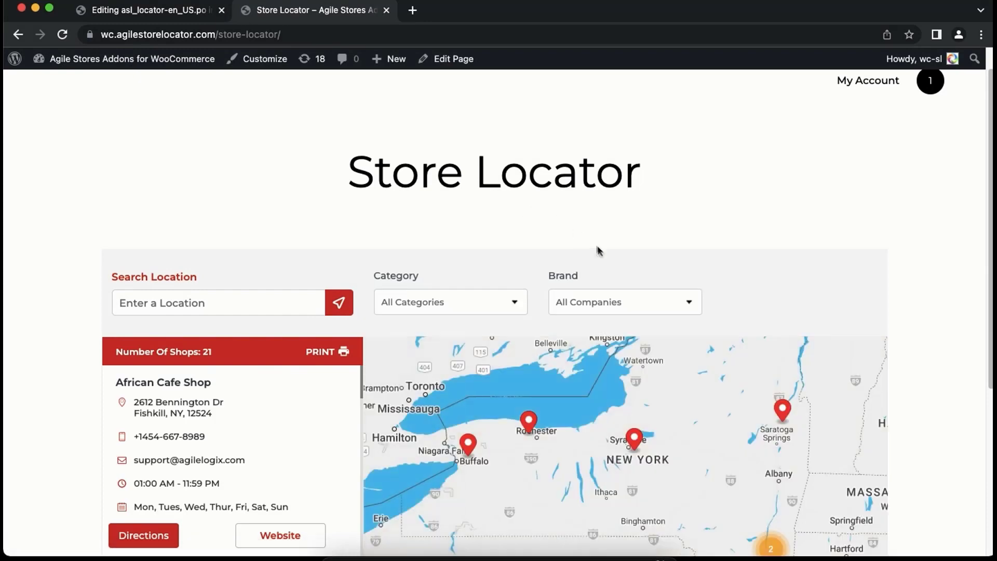
click(599, 310)
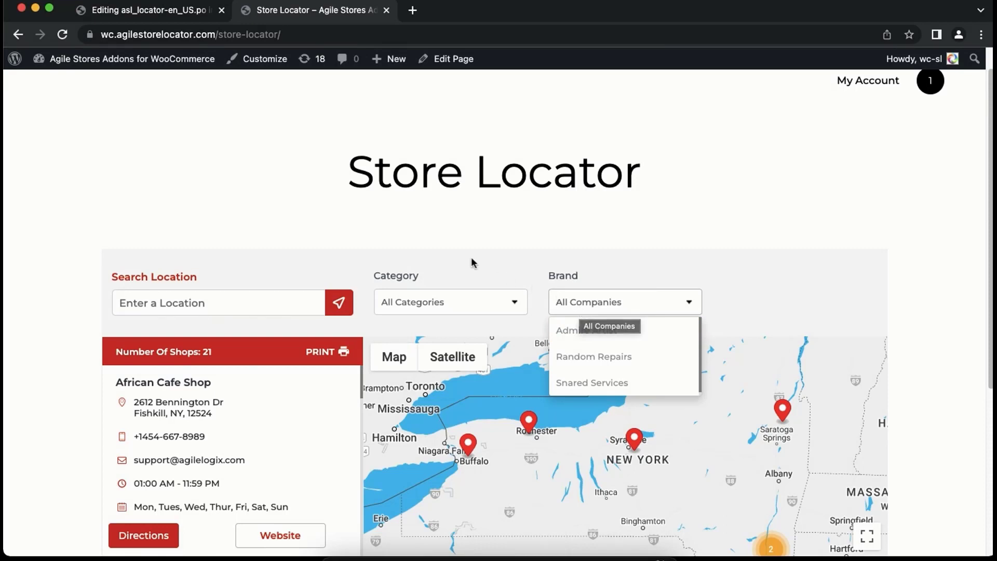
click(290, 200)
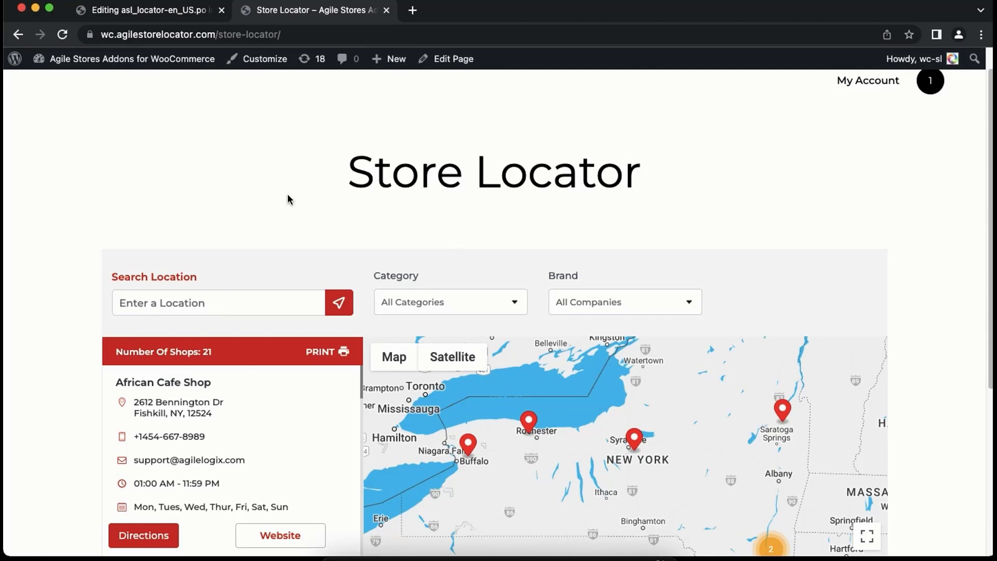
- Open the Customizer in ASL Settings and load the list section of Template 0, keeping that template selected
click(145, 16)
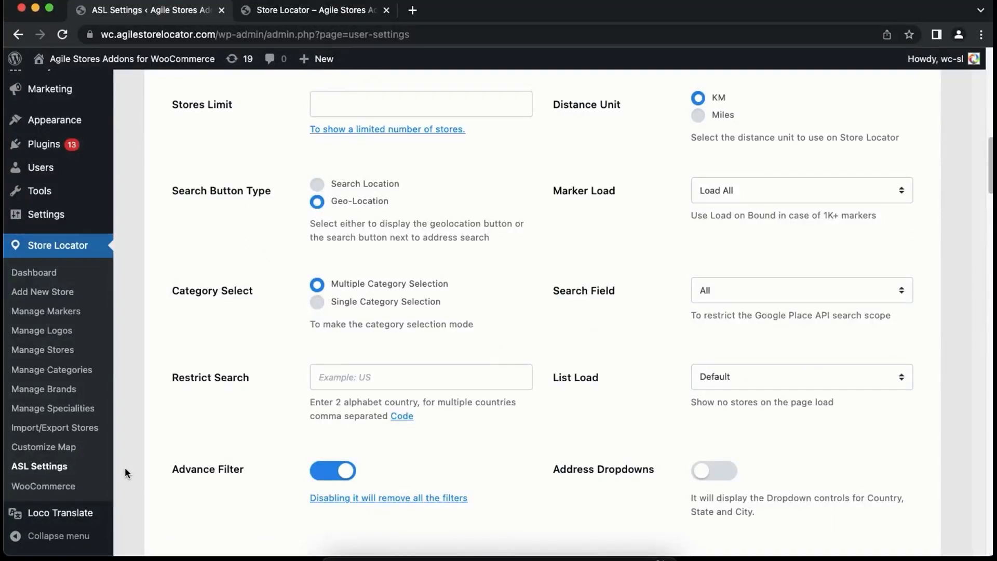
click(56, 467)
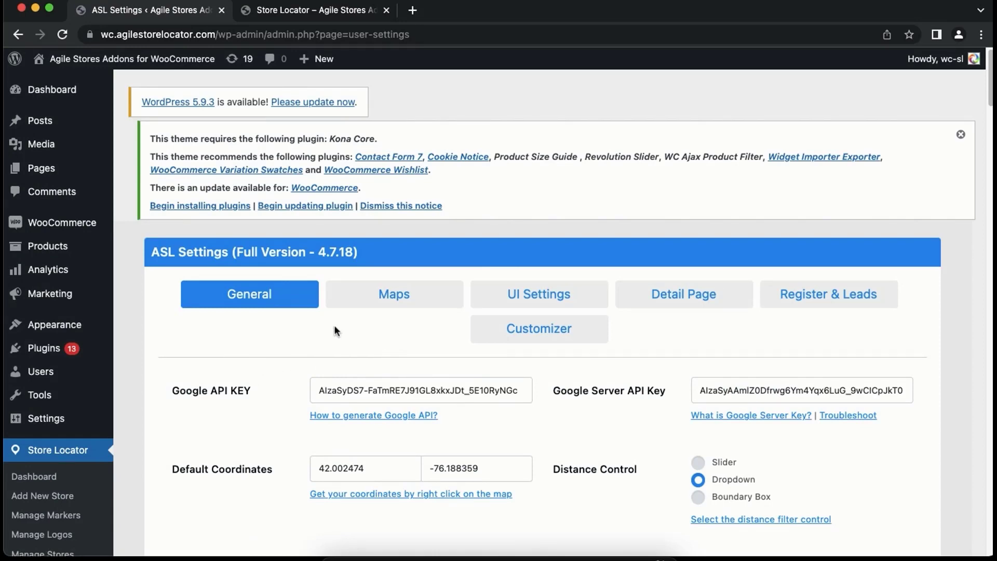
click(561, 343)
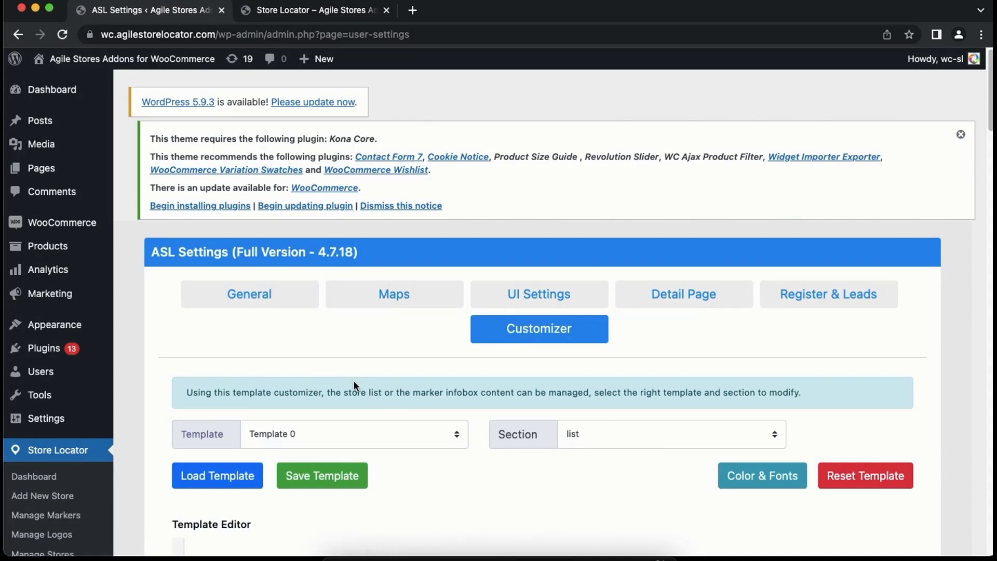
scroll(357, 380, down, 1)
scroll(358, 378, down, 3)
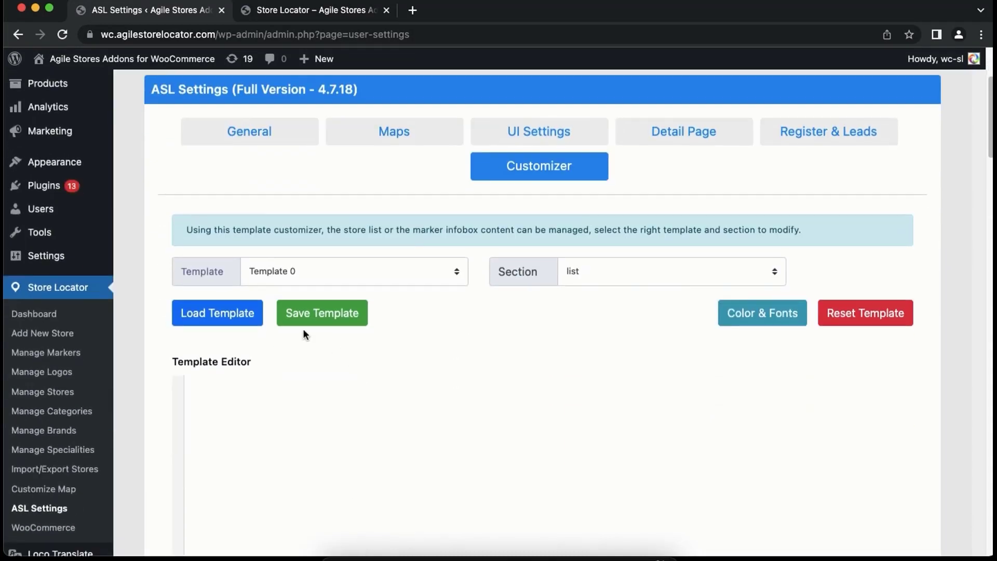
click(235, 313)
click(283, 282)
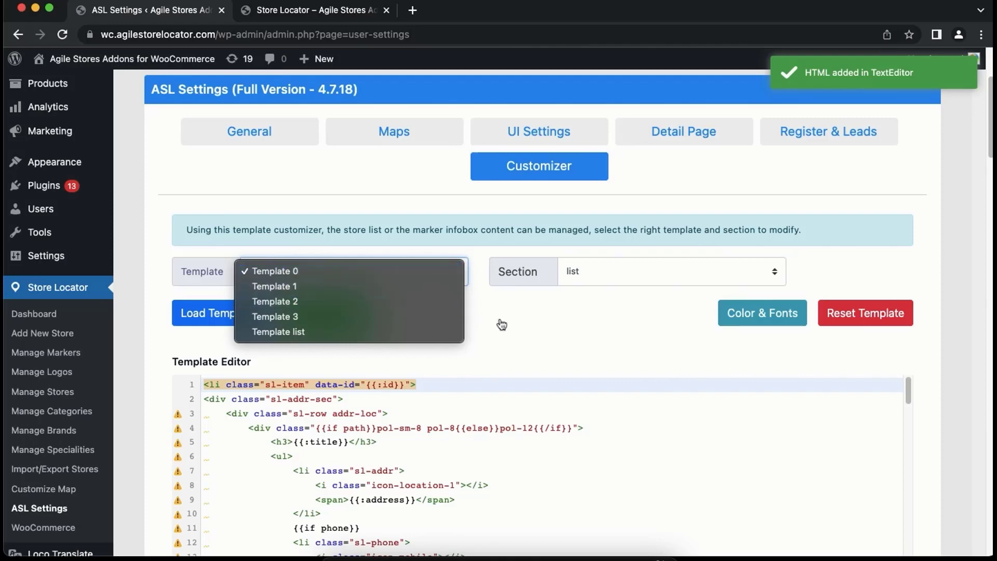
click(495, 354)
- Replace str_description with str_brand in the sl-brand block's if condition and txt-brand span, and save the template
scroll(427, 404, down, 6)
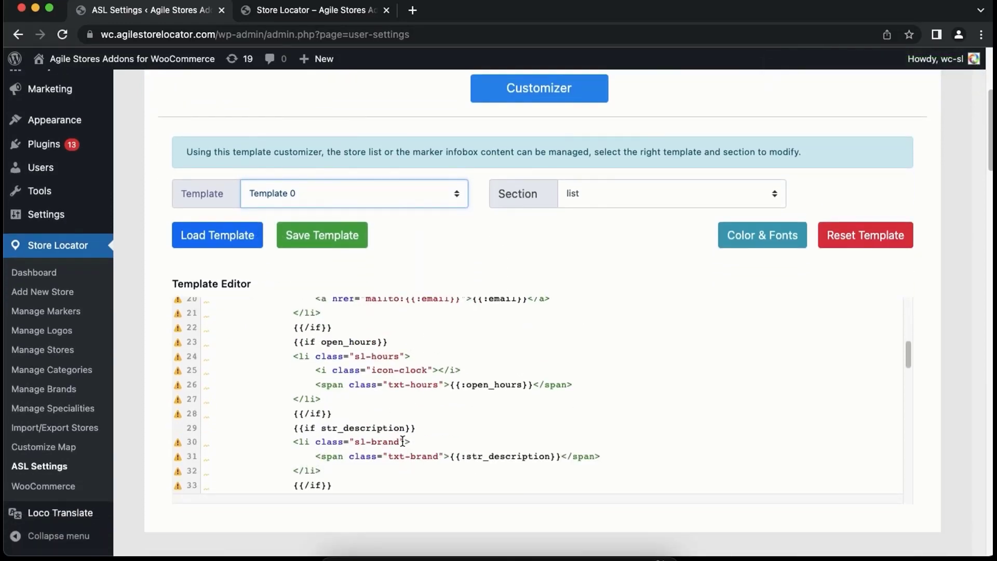
drag(403, 441, 345, 429)
text(ba)
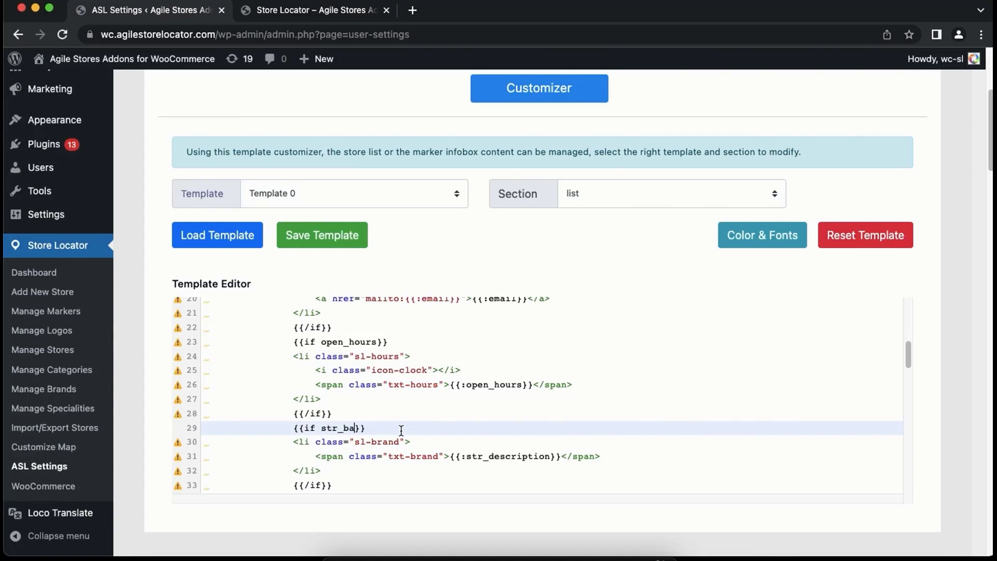
text(and)
drag(490, 457, 552, 457)
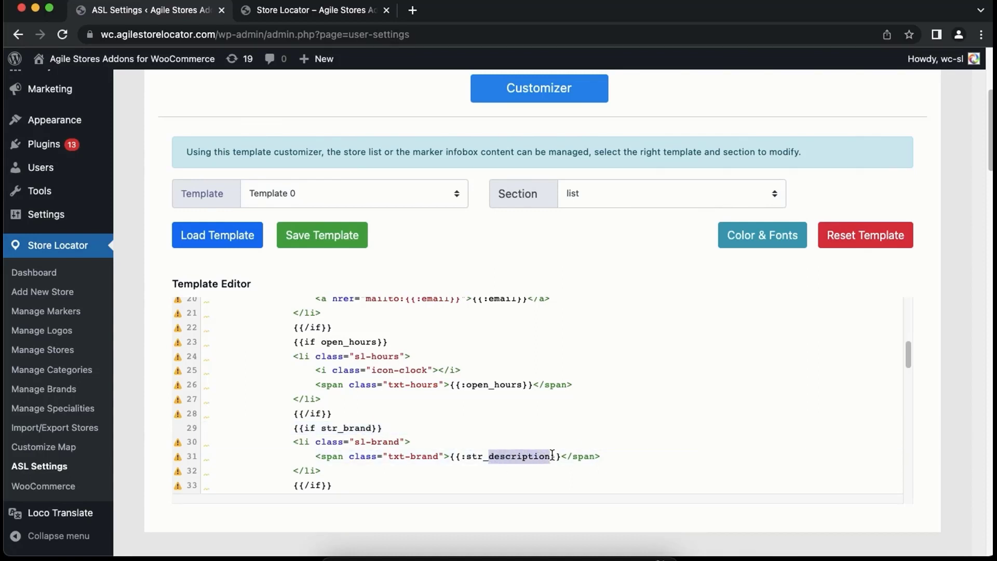
text(brand)
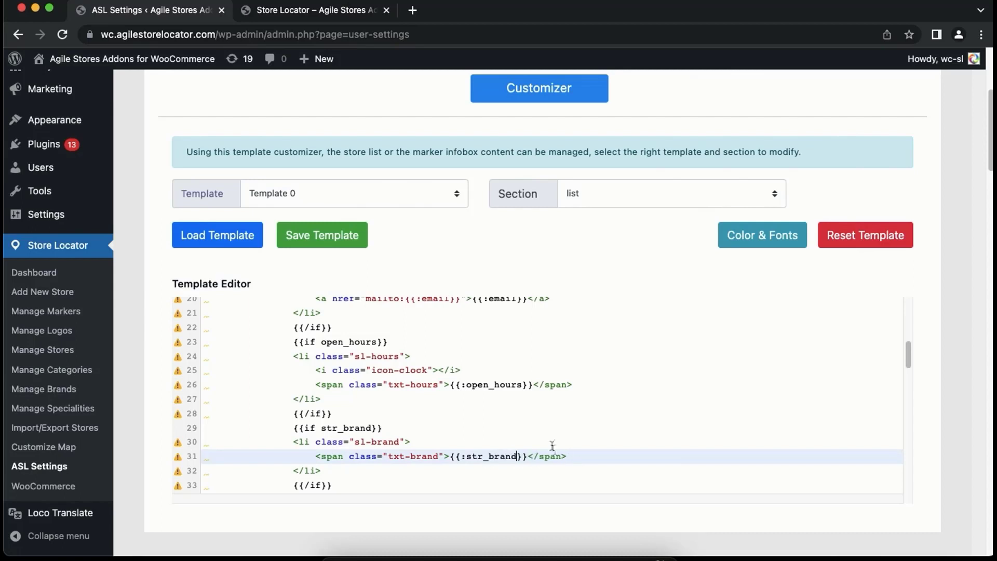
click(308, 247)
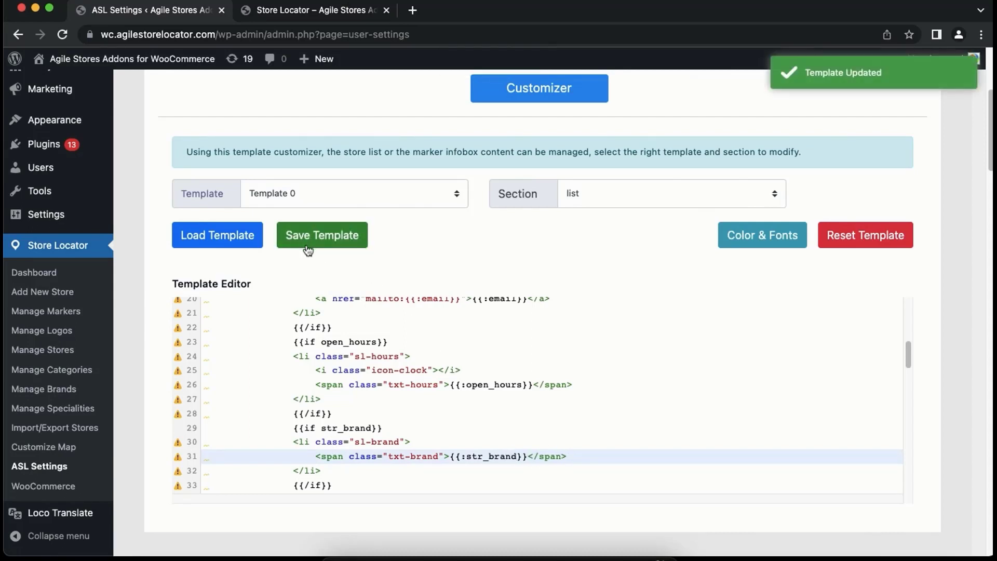
- Reload the public Store Locator page and examine the brand line in the African Cafe Shop listing and the Brand filter's options
click(325, 15)
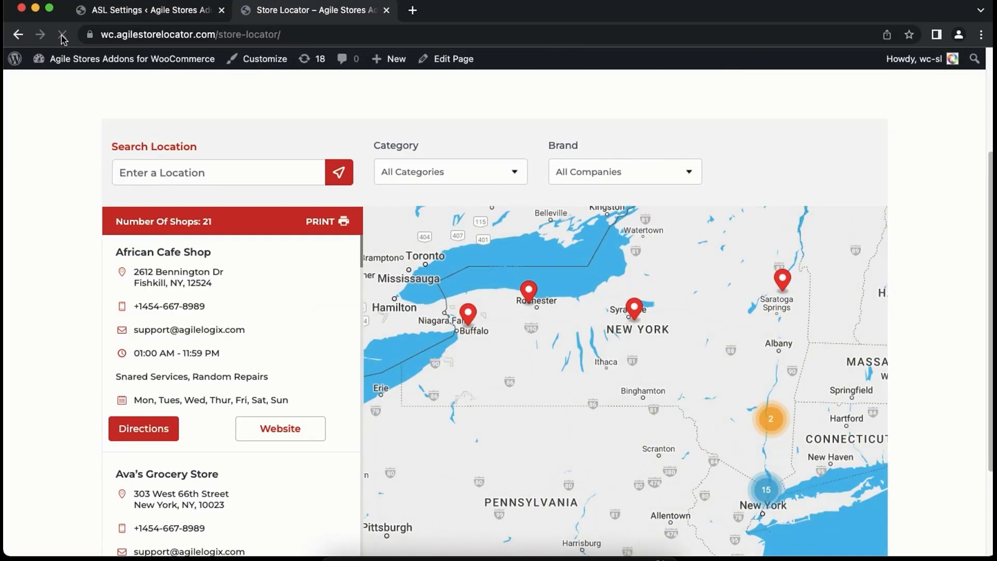
drag(121, 376, 278, 381)
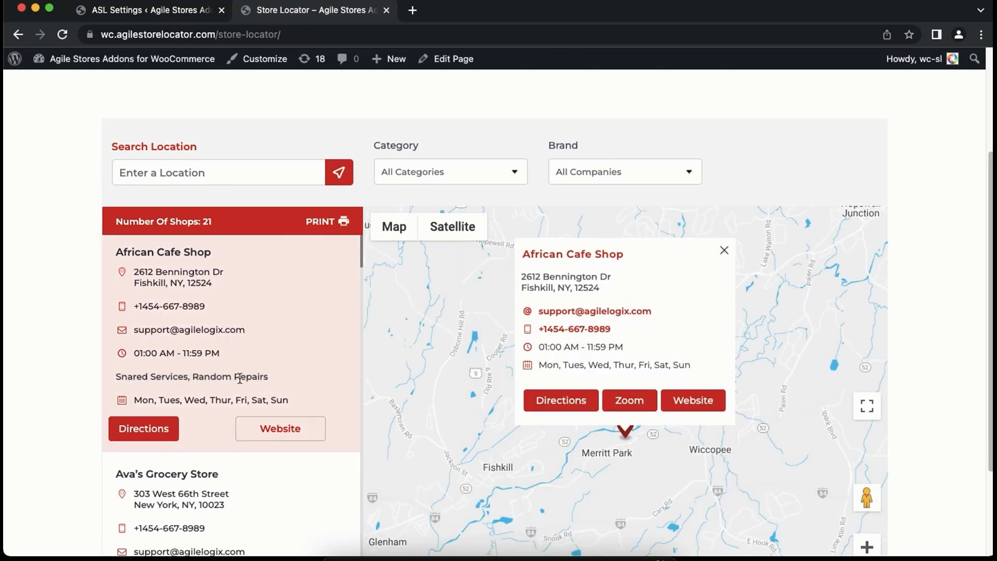
click(597, 172)
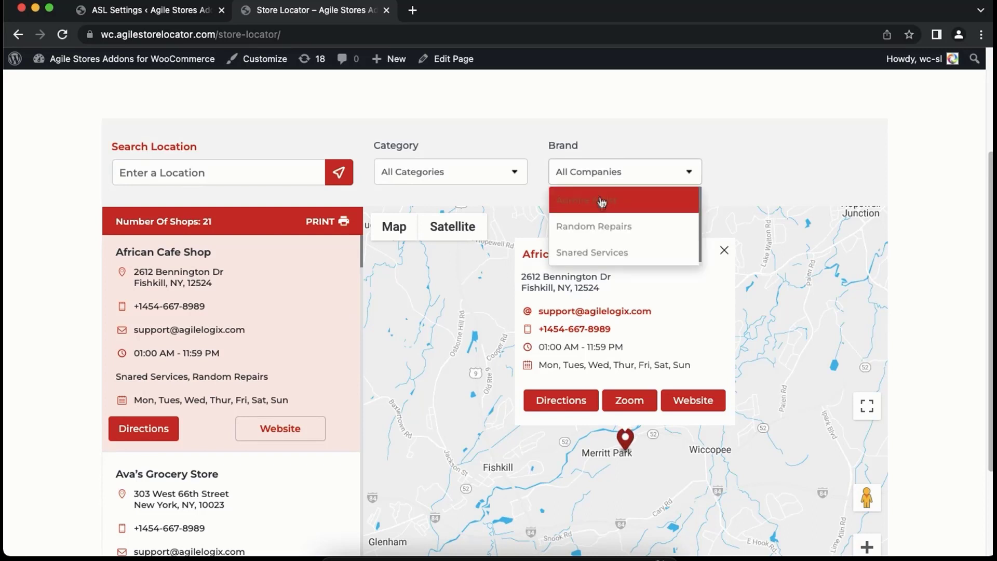